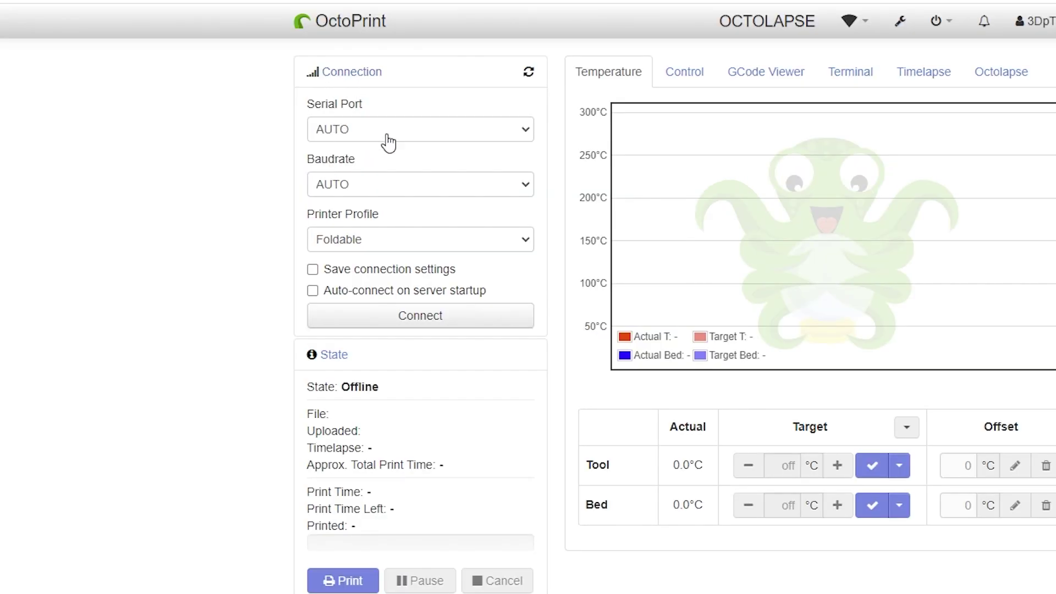
Choose Jgaurora as the printer profile for the connection
left_click(370, 243)
left_click(361, 292)
left_click(270, 288)
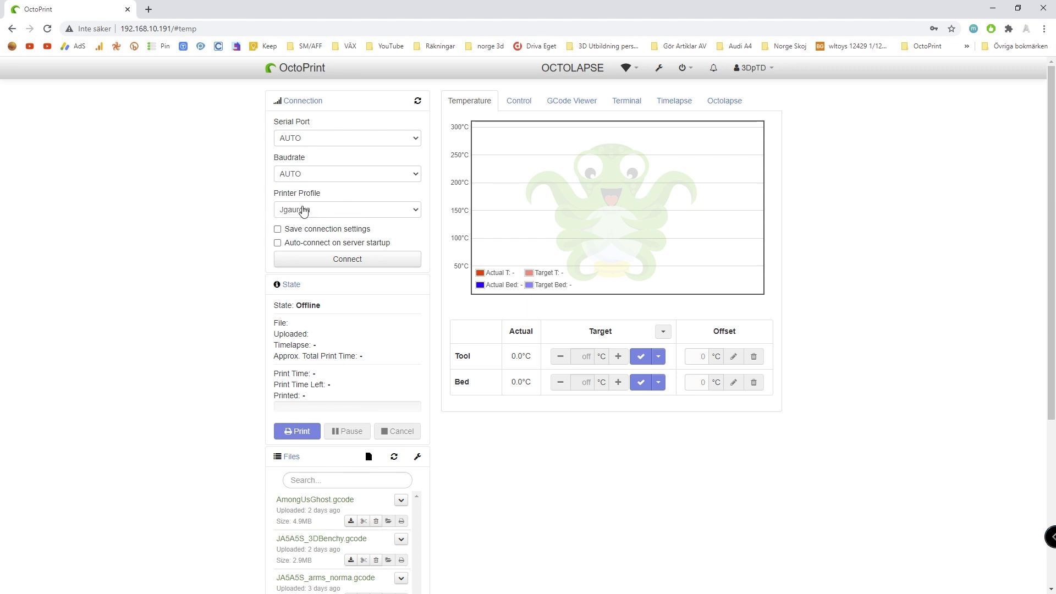
Look through the list of uploaded G-code files
scroll(308, 297, "down", 3)
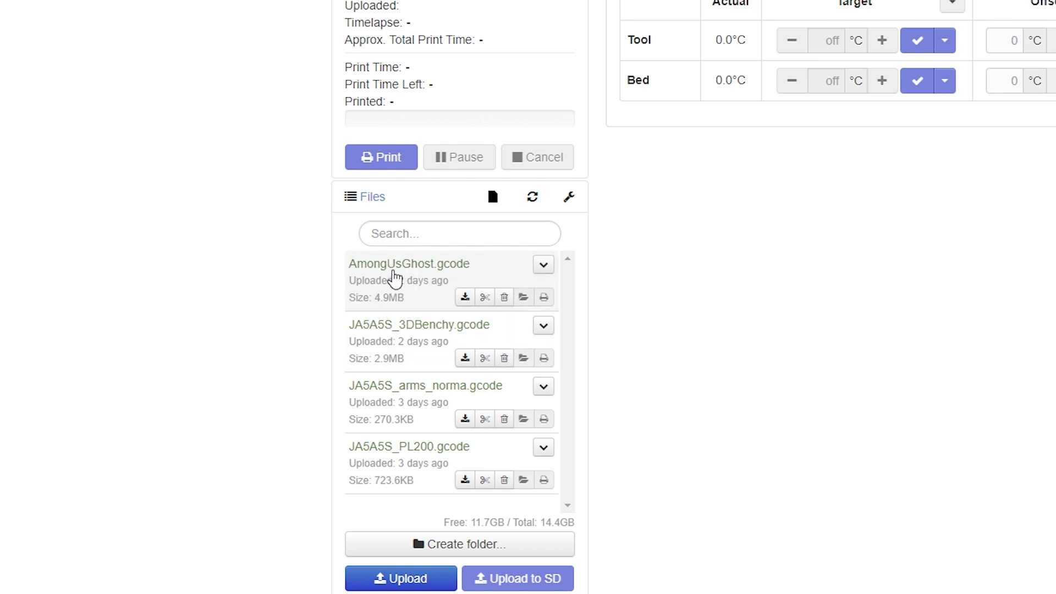
scroll(506, 270, "up", 2)
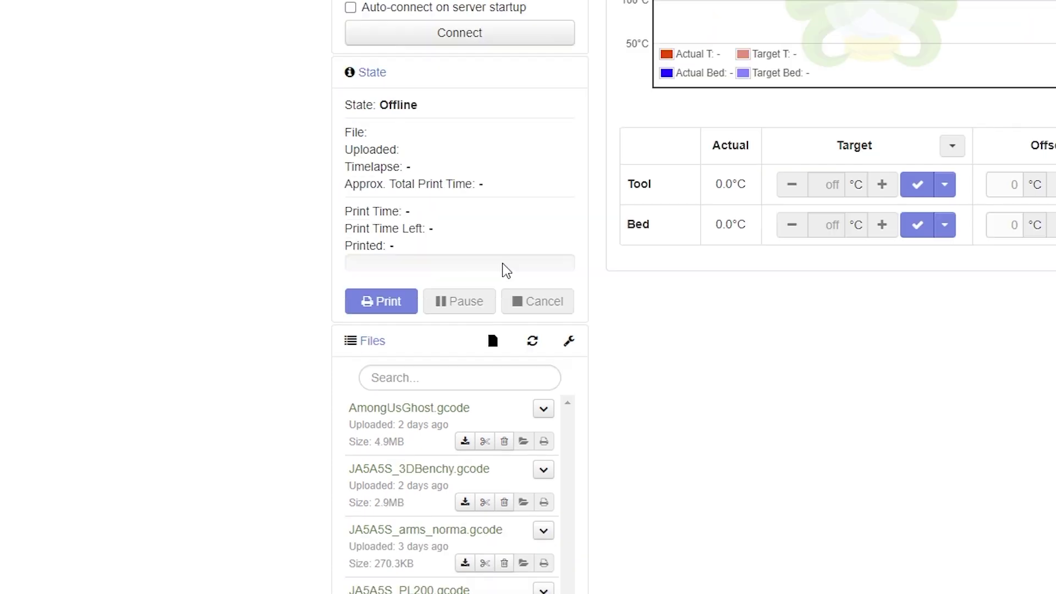
scroll(505, 271, "up", 2)
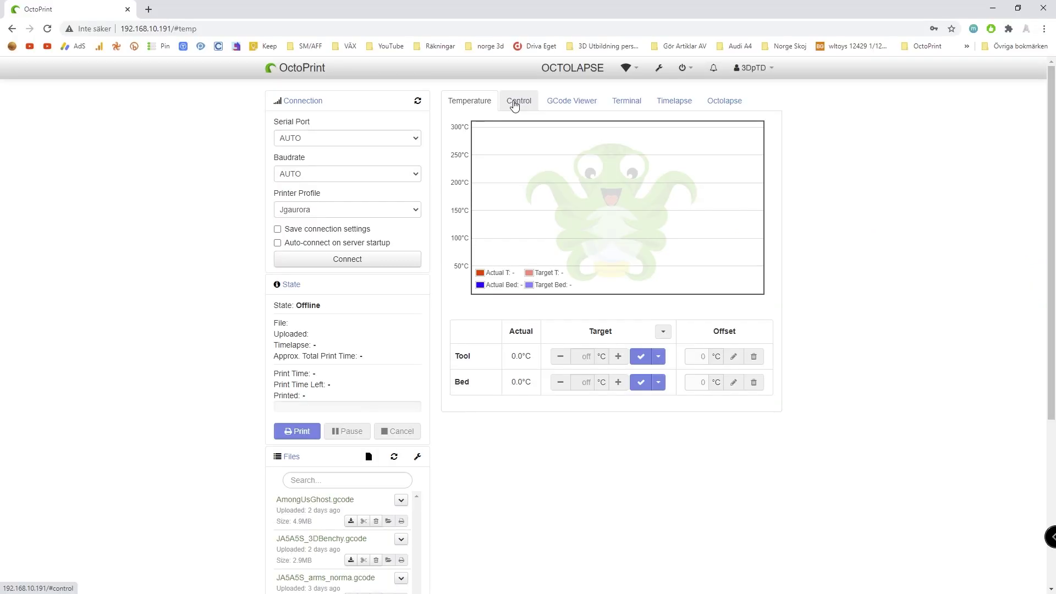
Review the installed plugins in the Plugin Manager of the OctoPrint settings and close the settings
left_click(659, 68)
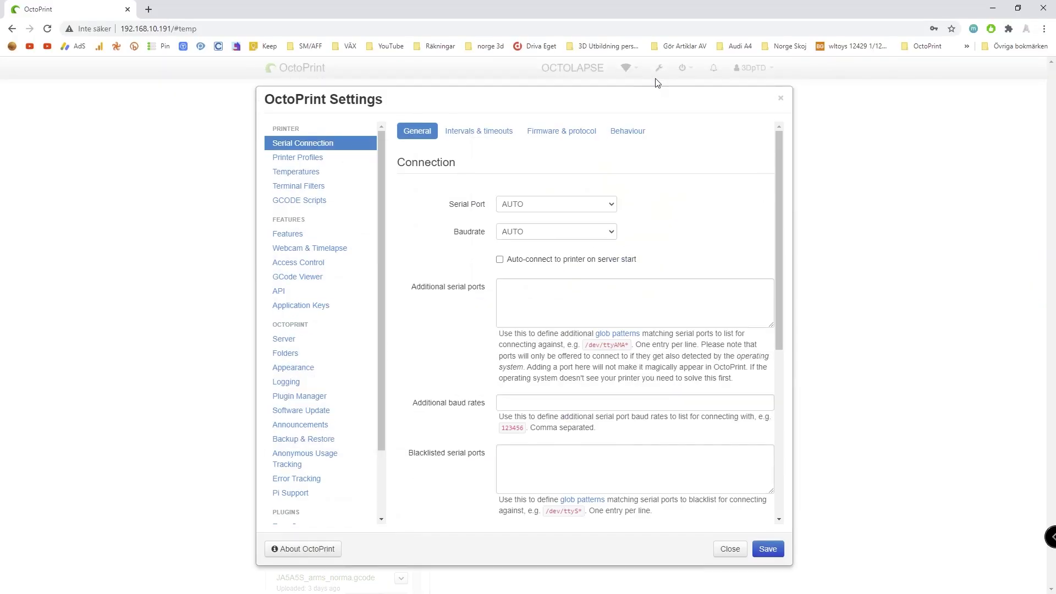
left_click(323, 398)
scroll(476, 244, "down", 2)
scroll(476, 244, "down", 4)
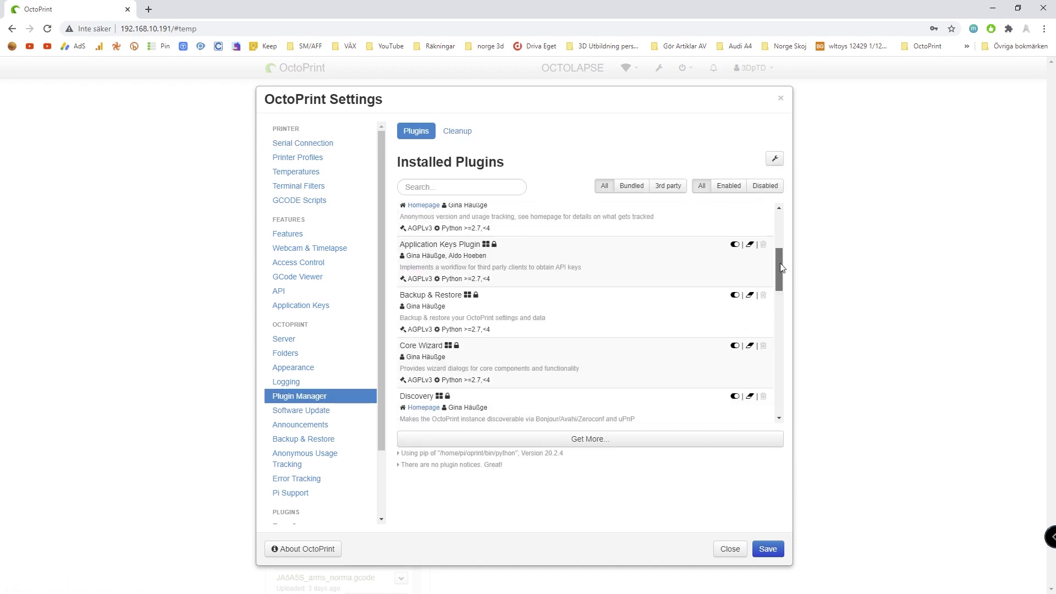
left_click(781, 98)
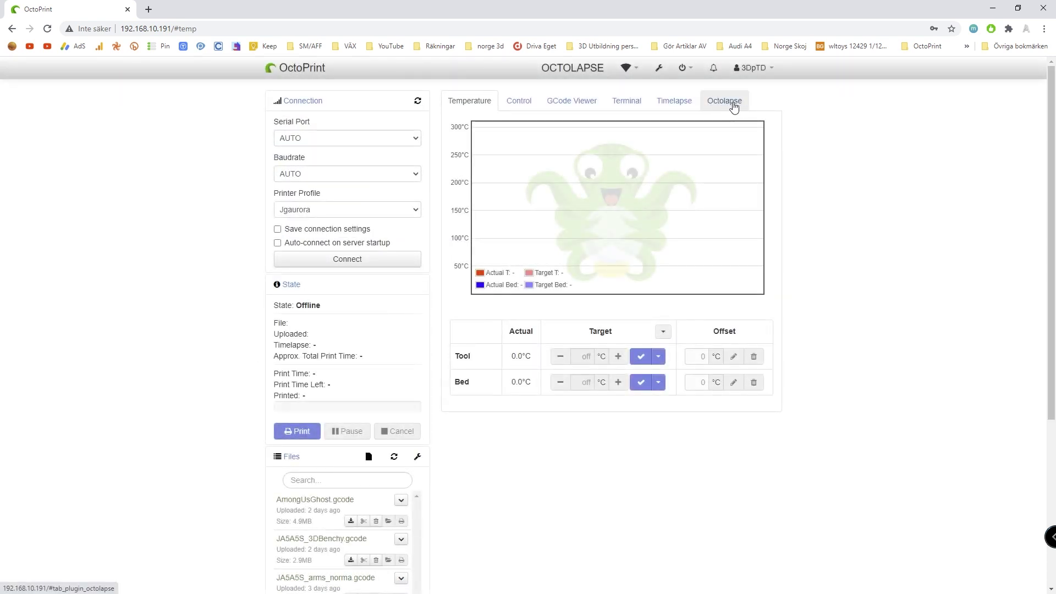
Look over the Control, GCode Viewer, Terminal, Timelapse and Octolapse pages
scroll(704, 171, "down", 4)
scroll(717, 286, "up", 4)
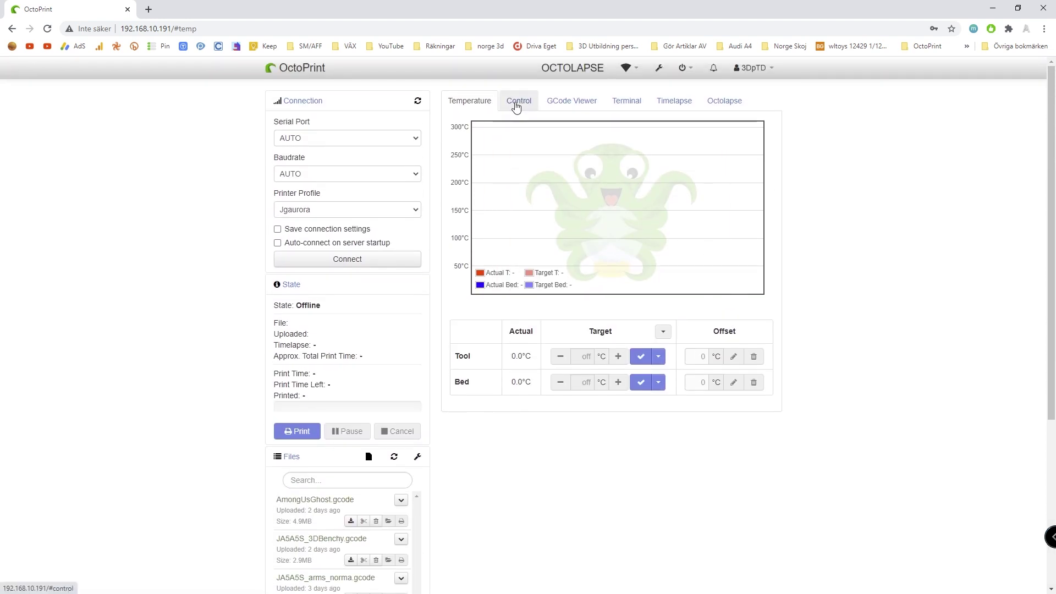
left_click(518, 105)
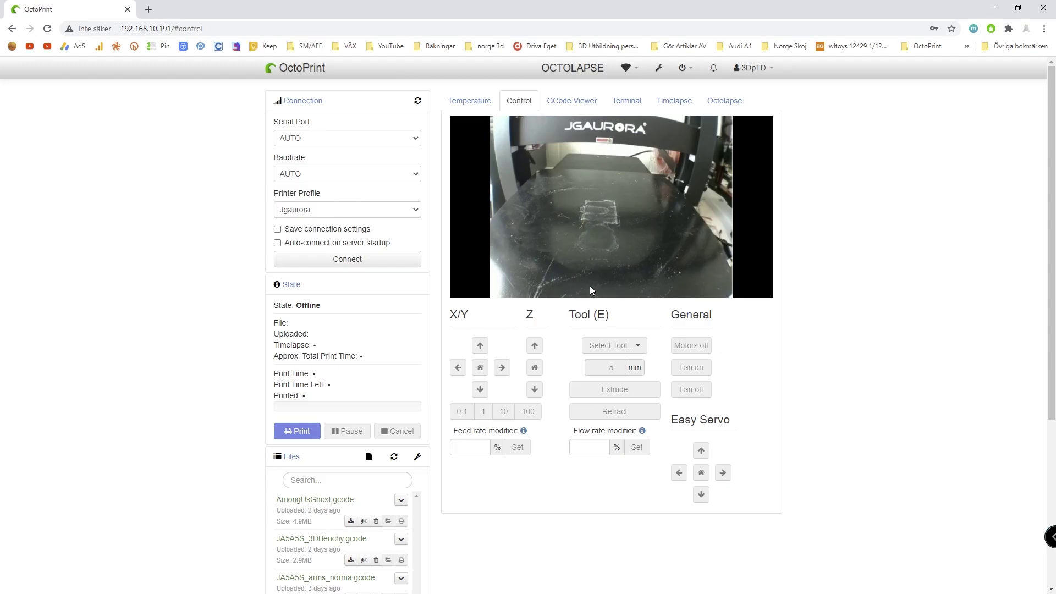
left_click(575, 101)
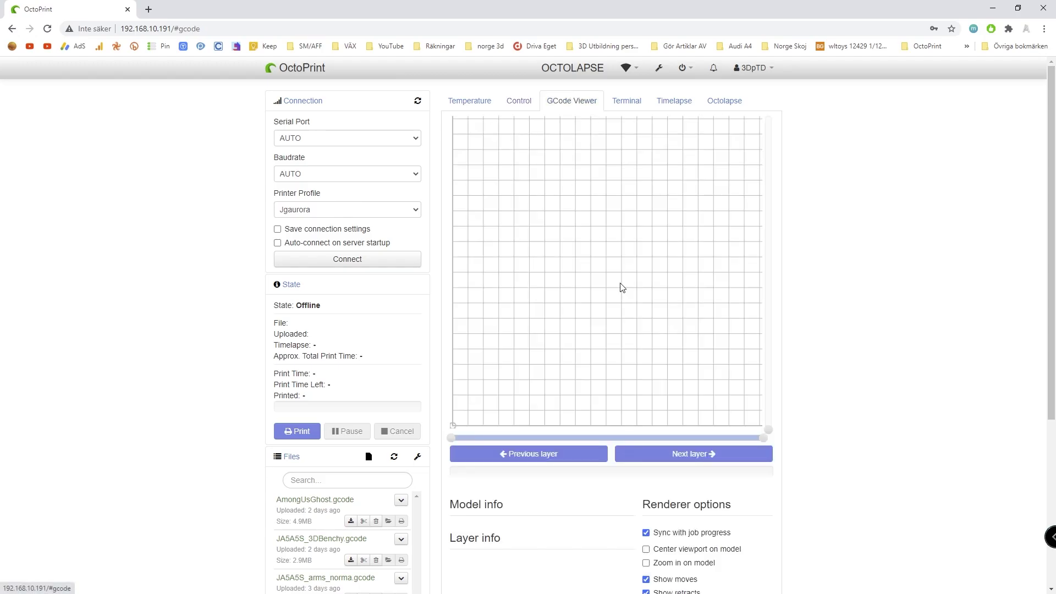
left_click(630, 102)
left_click(656, 102)
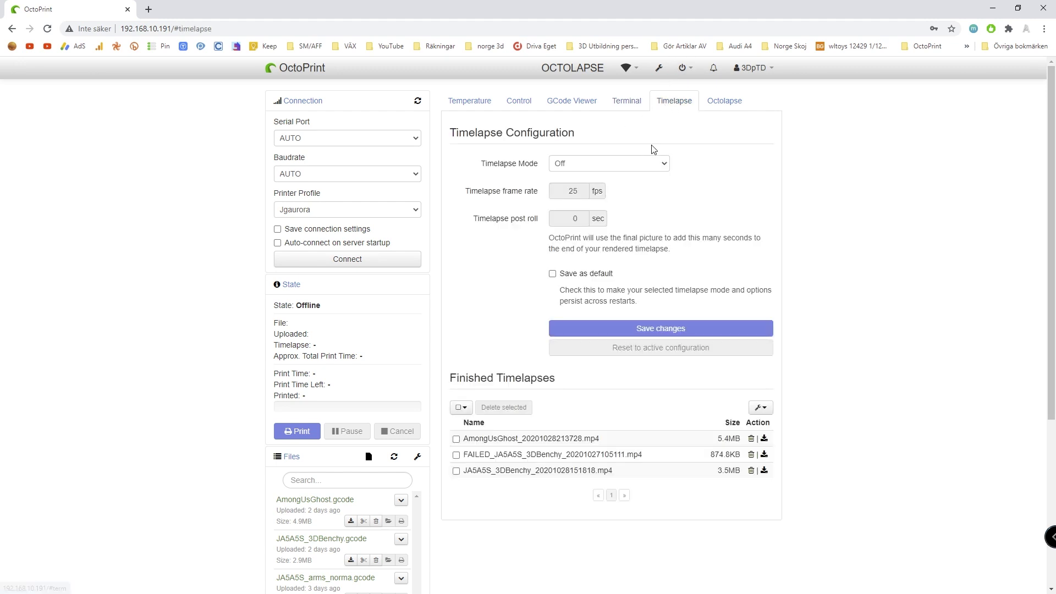
left_click(724, 104)
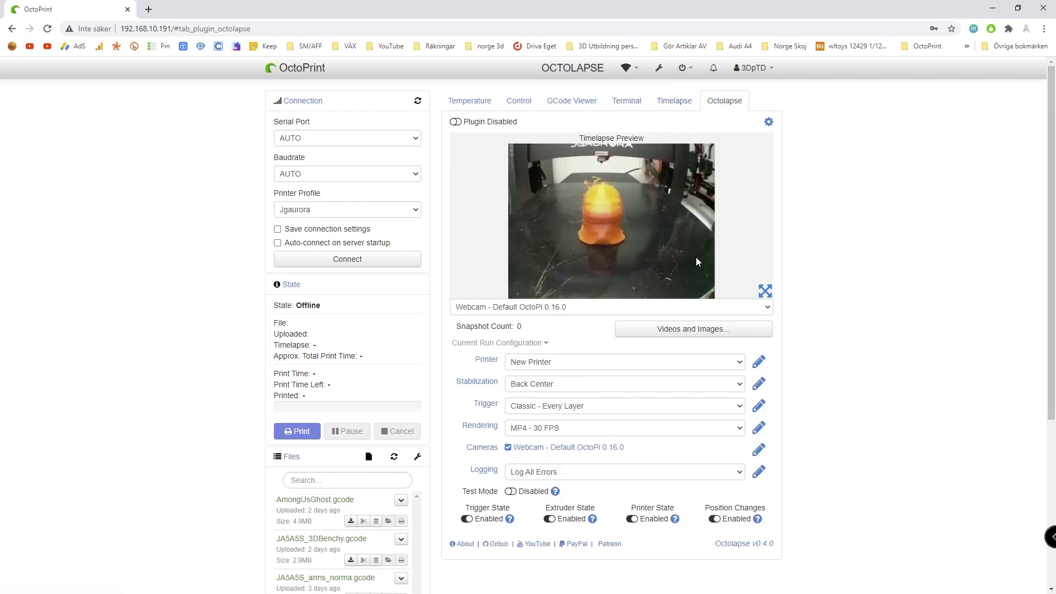
Connect to the printer and test its movement by jogging the Y axis in 10 mm increments and homing X/Y
left_click(510, 104)
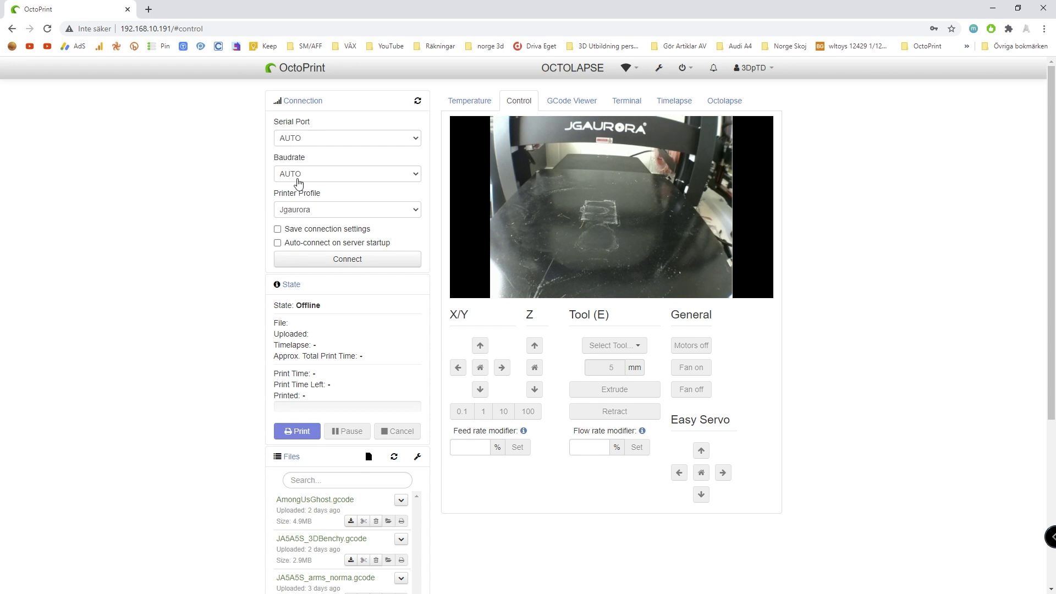
left_click(346, 262)
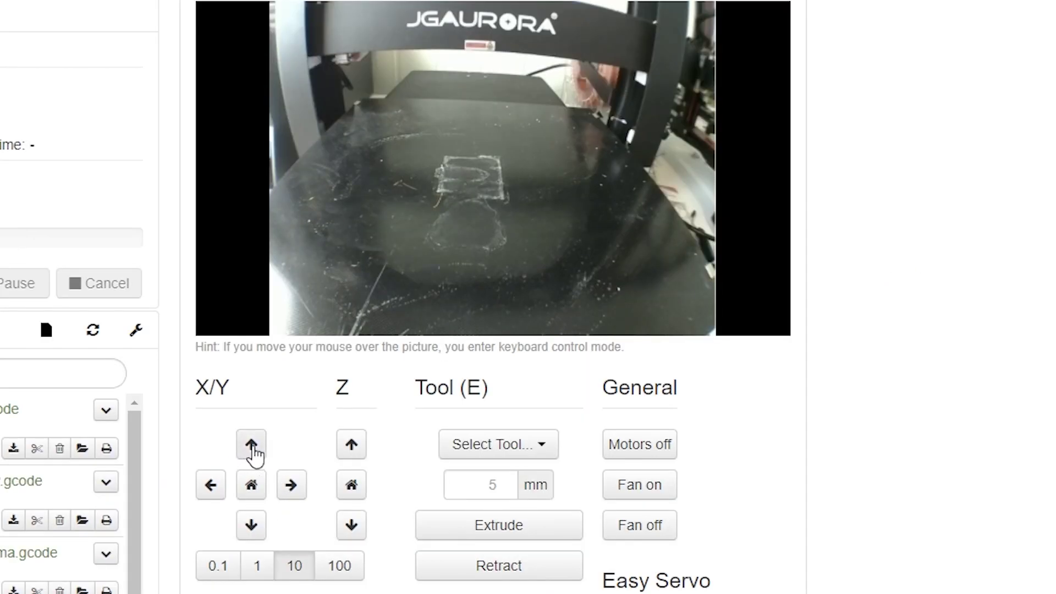
left_click(251, 528)
left_click(252, 533)
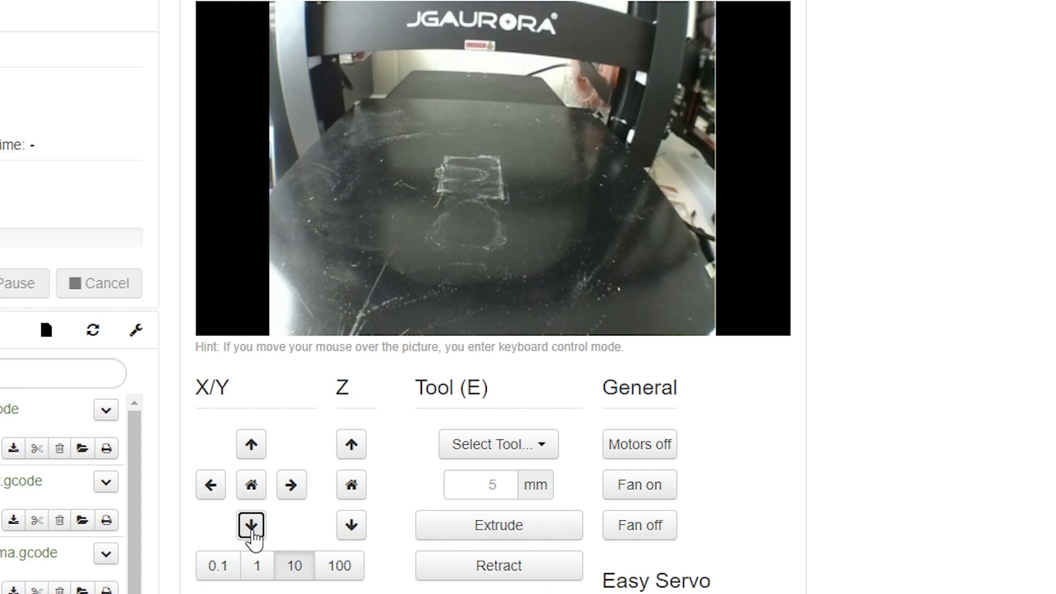
left_click(252, 486)
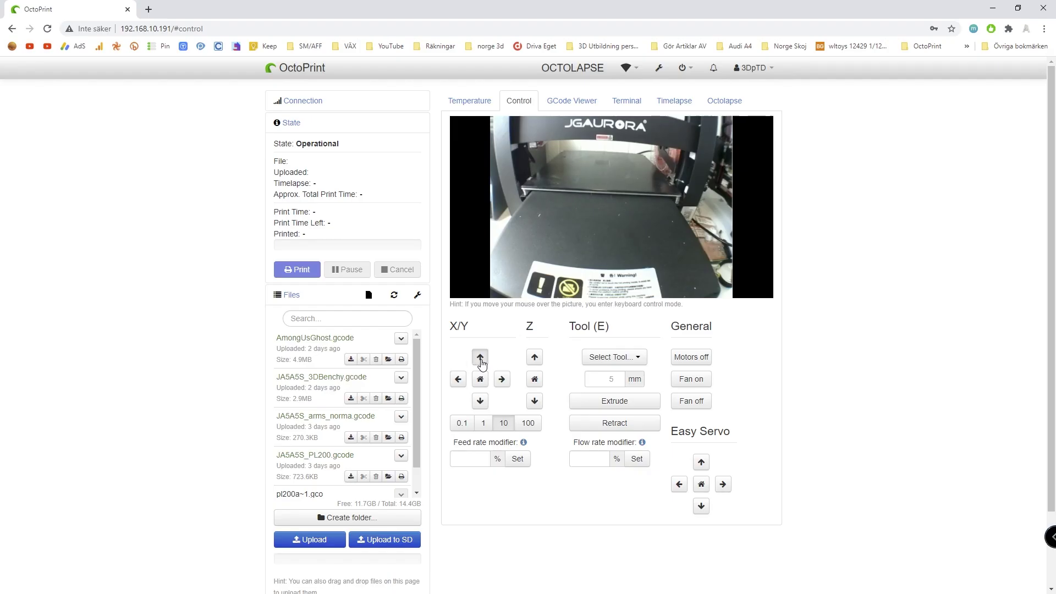
left_click(251, 444)
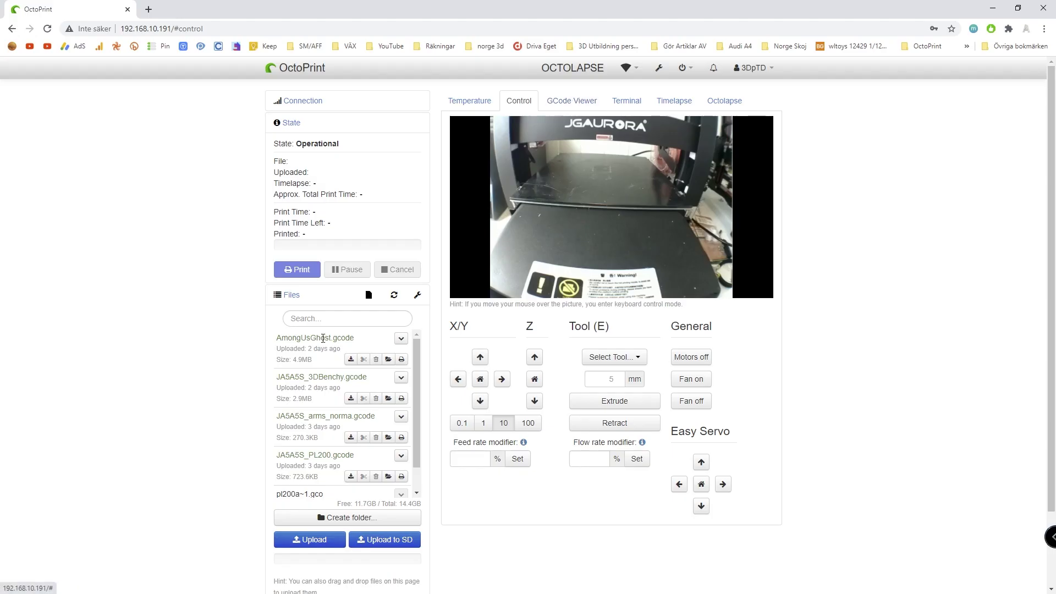
Load JA5A5S_3DBenchy.gcode and start printing it after checking the temperature graph, GCode Viewer and terminal log
left_click(303, 385)
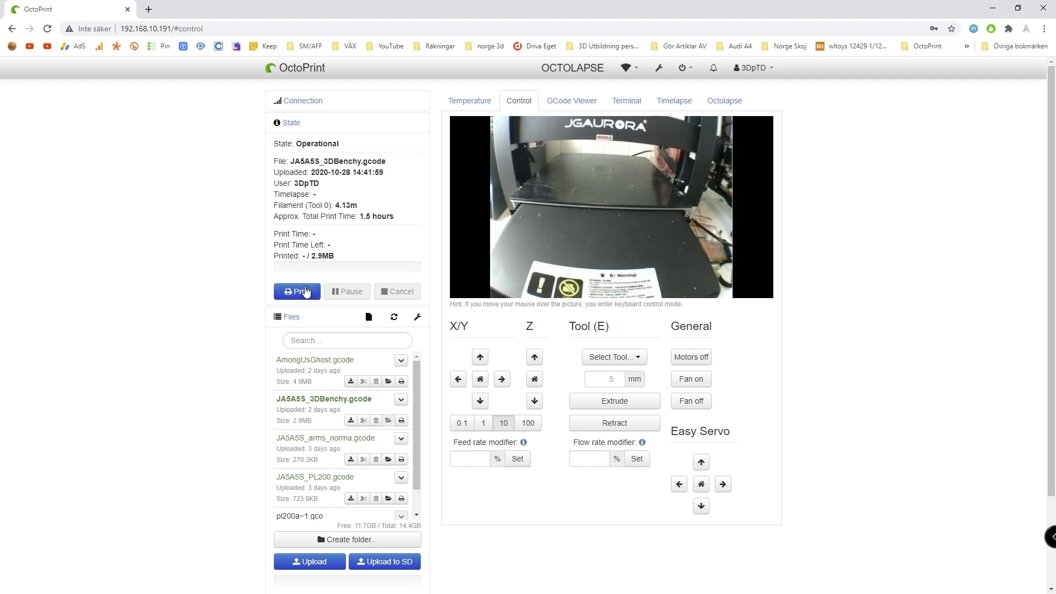
left_click(469, 100)
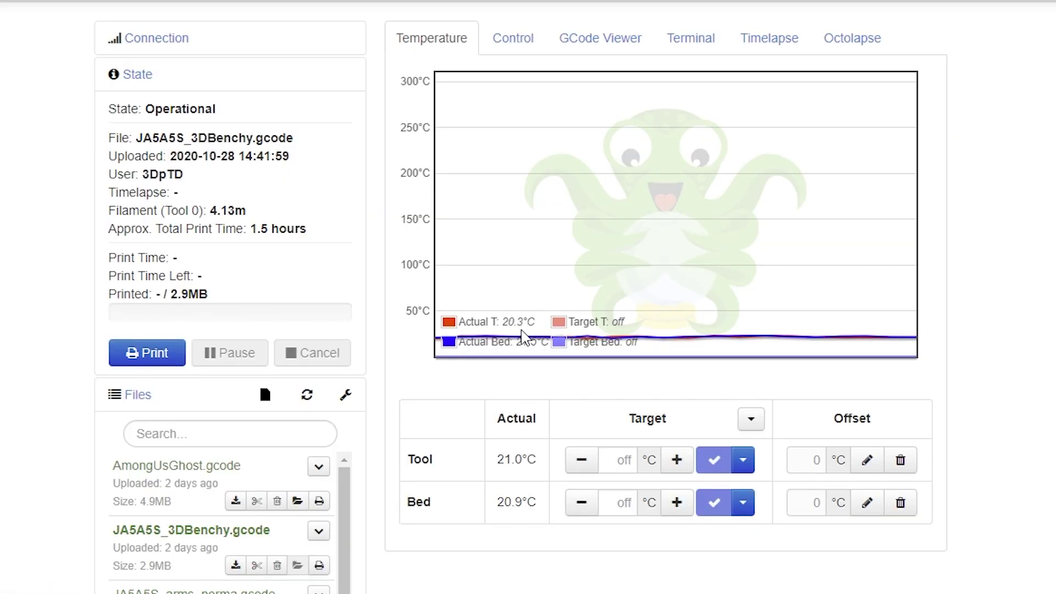
left_click(610, 40)
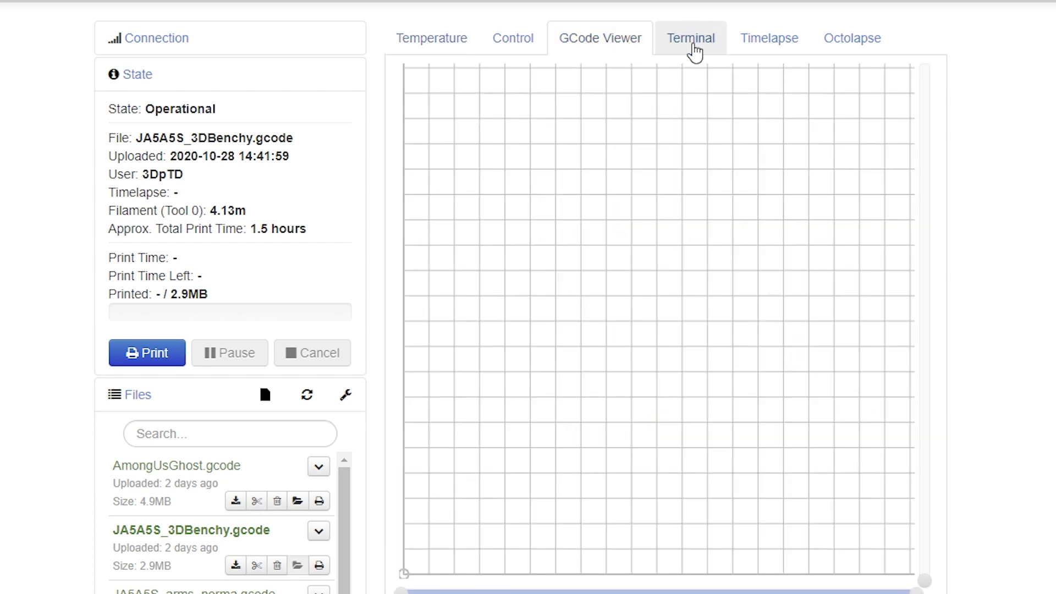
left_click(691, 47)
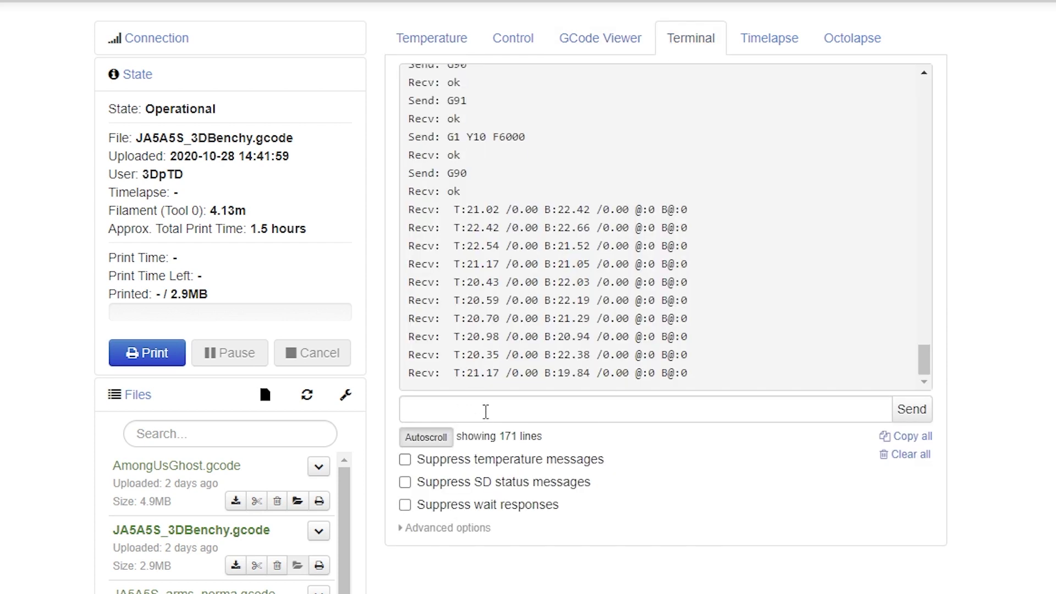
left_click(434, 41)
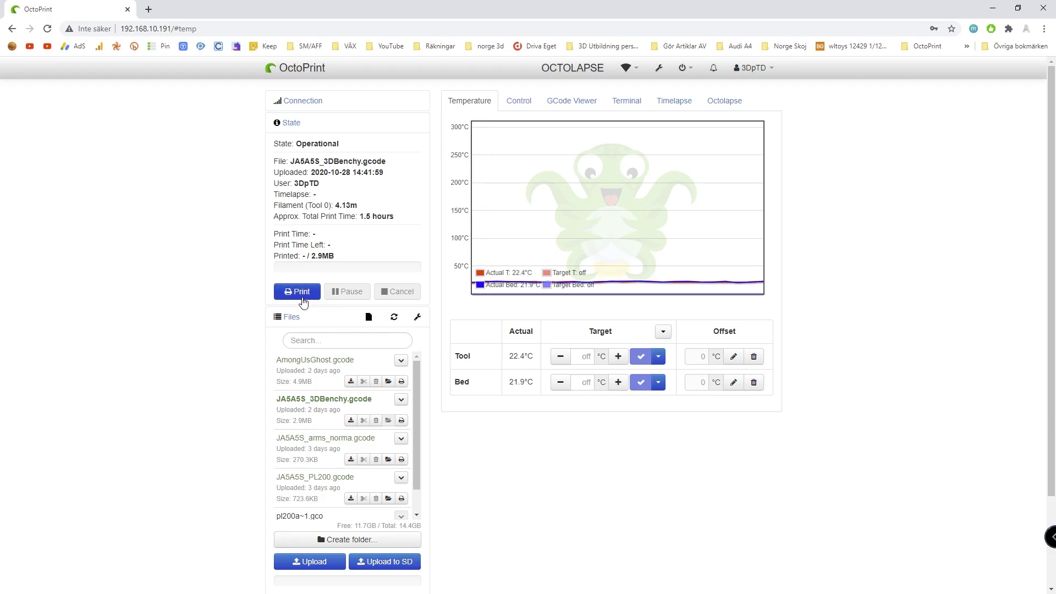
left_click(304, 295)
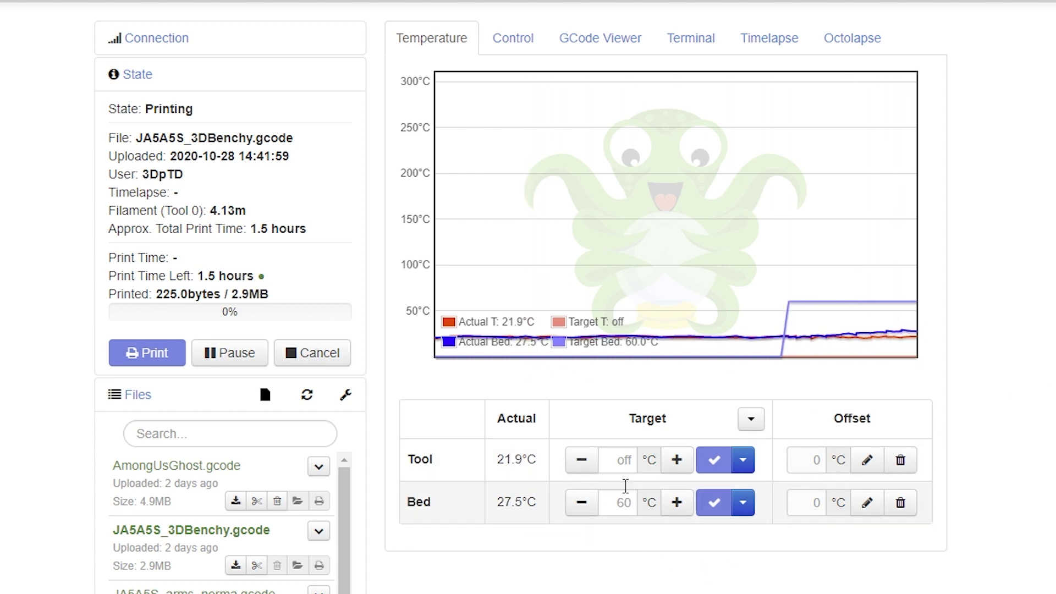
Preview the 3DBenchy at layer 24 in the GCode Viewer with job-progress syncing off, and re-enable the syncing
left_click(589, 41)
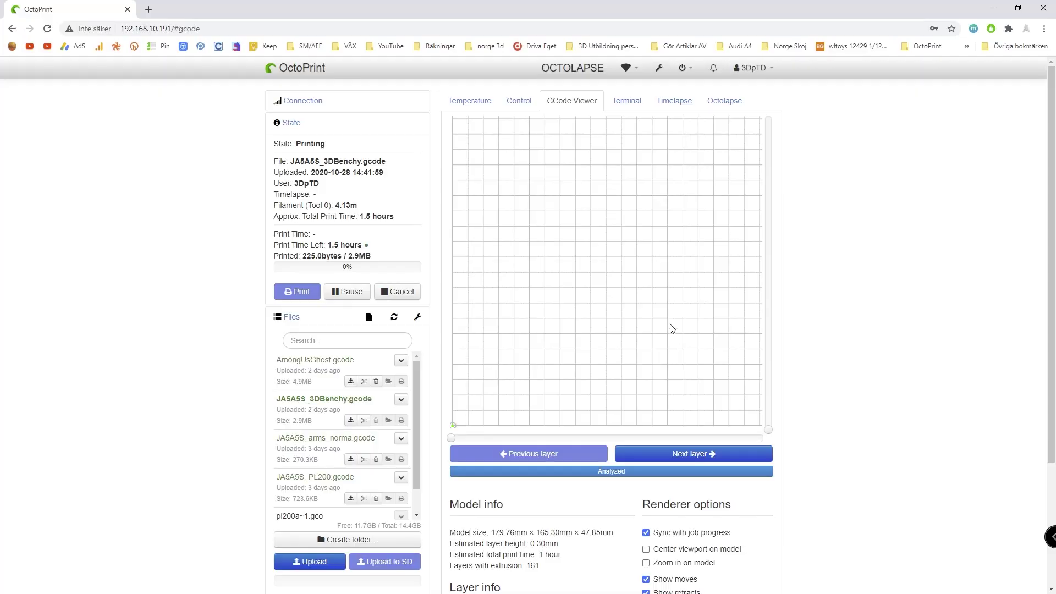
scroll(879, 473, "down", 1)
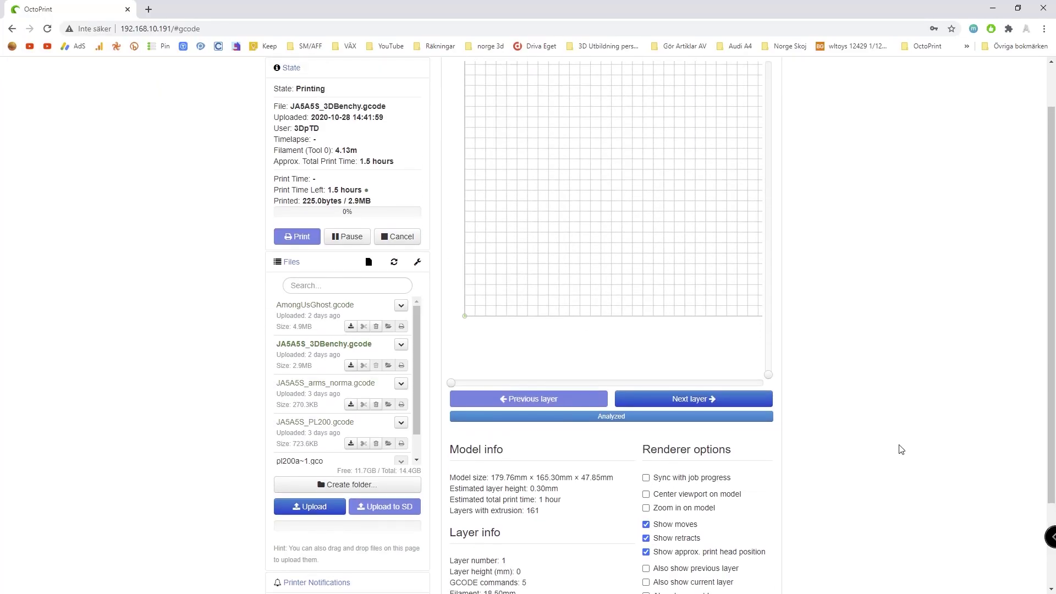
scroll(879, 448, "up", 1)
left_click_drag(771, 431, 771, 377)
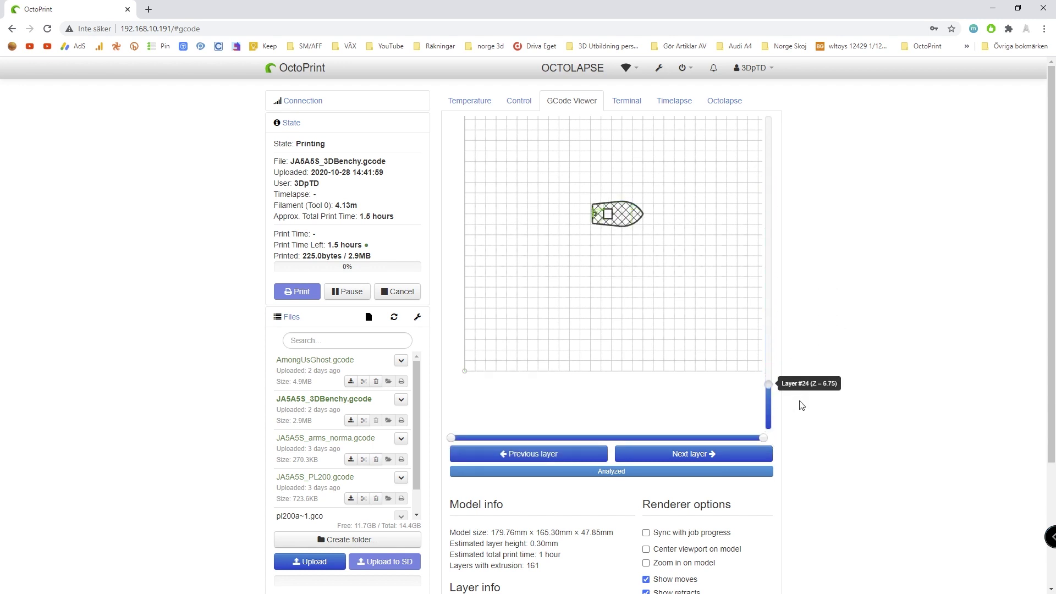
left_click(646, 533)
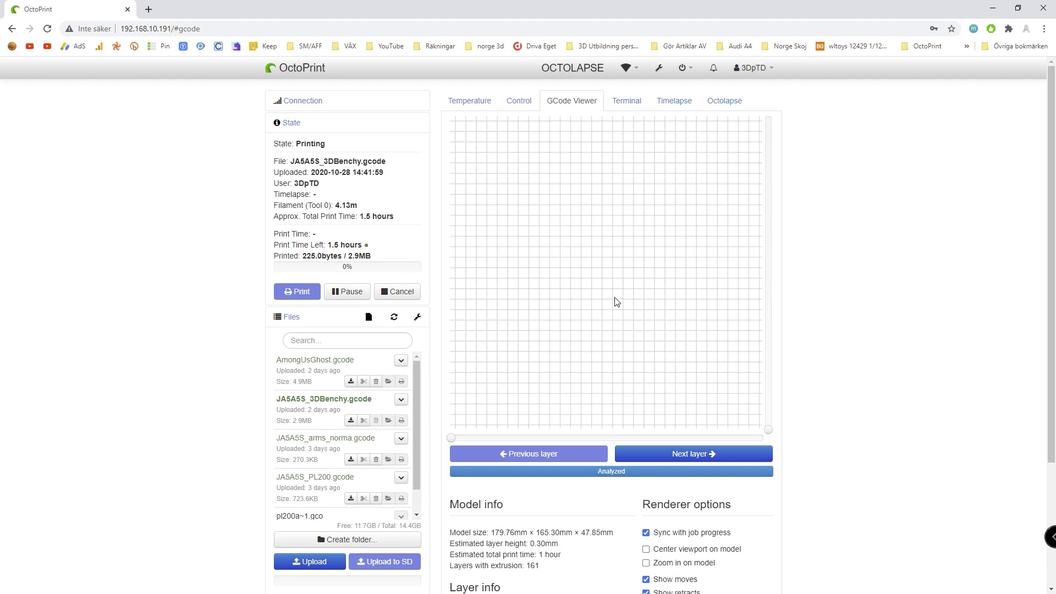
scroll(942, 330, "down", 3)
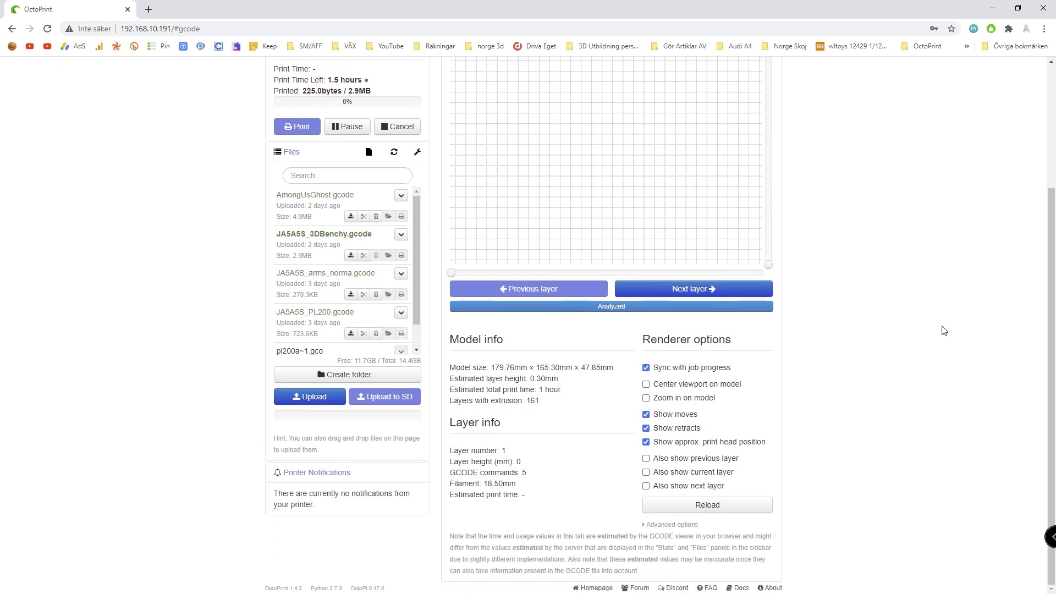
scroll(944, 330, "up", 3)
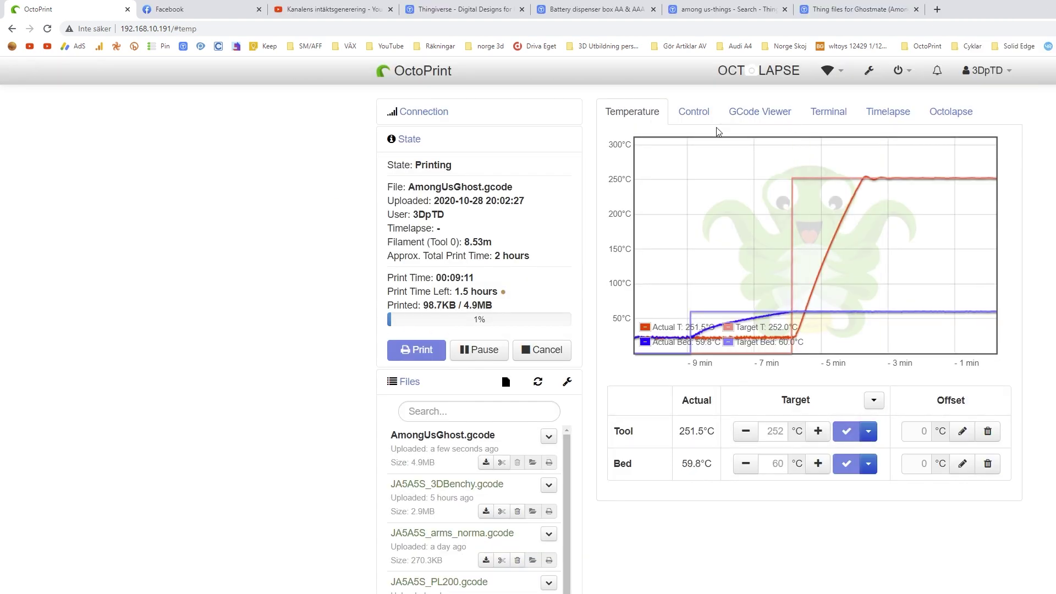
Check the running AmongUsGhost print on the webcam feed and examine its current layer up close in the GCode Viewer
left_click(692, 112)
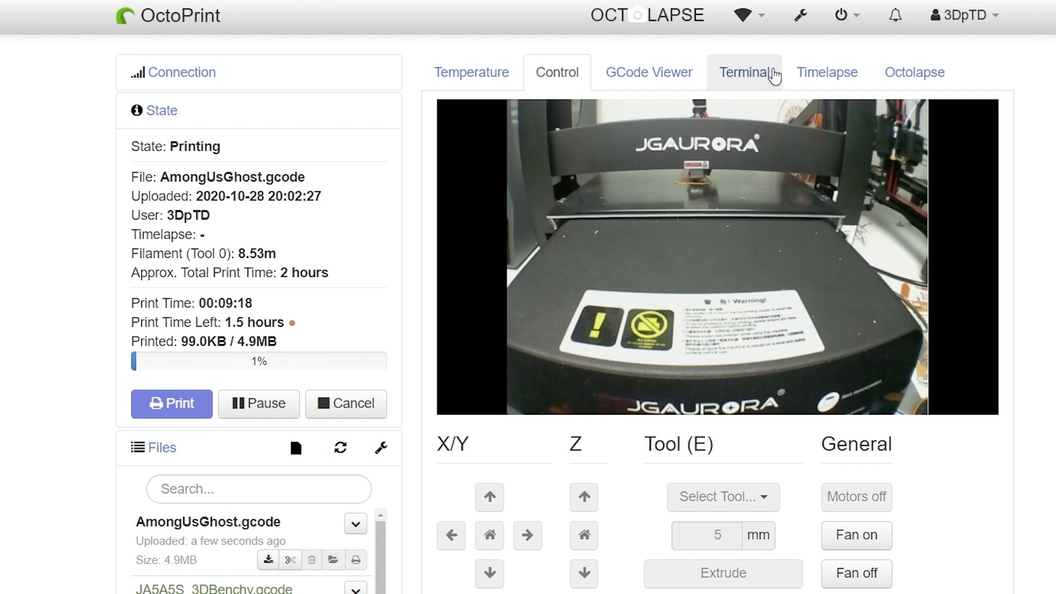
left_click(694, 75)
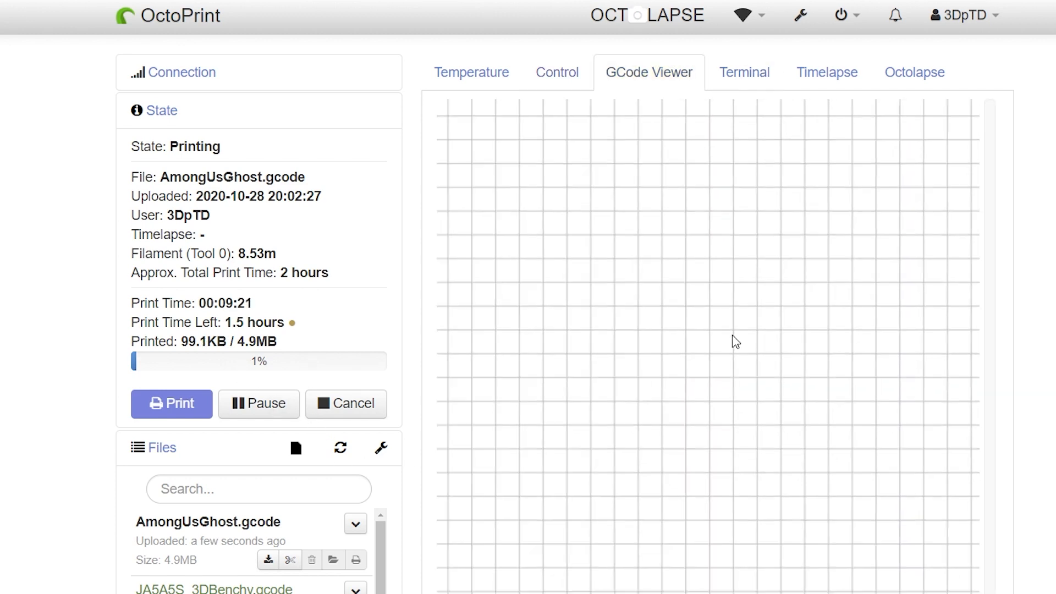
scroll(691, 352, "up", 5)
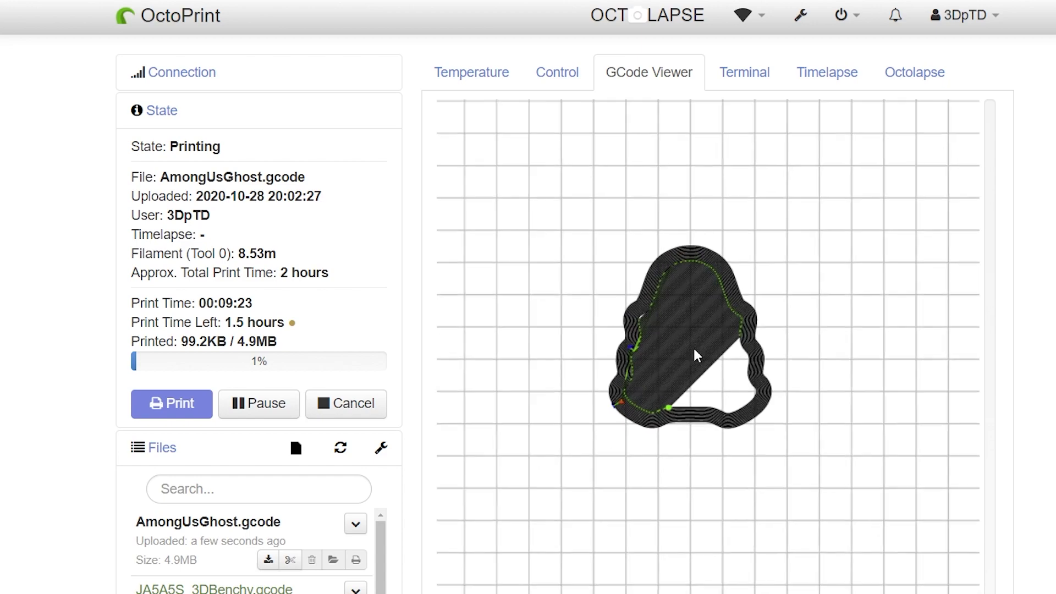
scroll(688, 349, "up", 3)
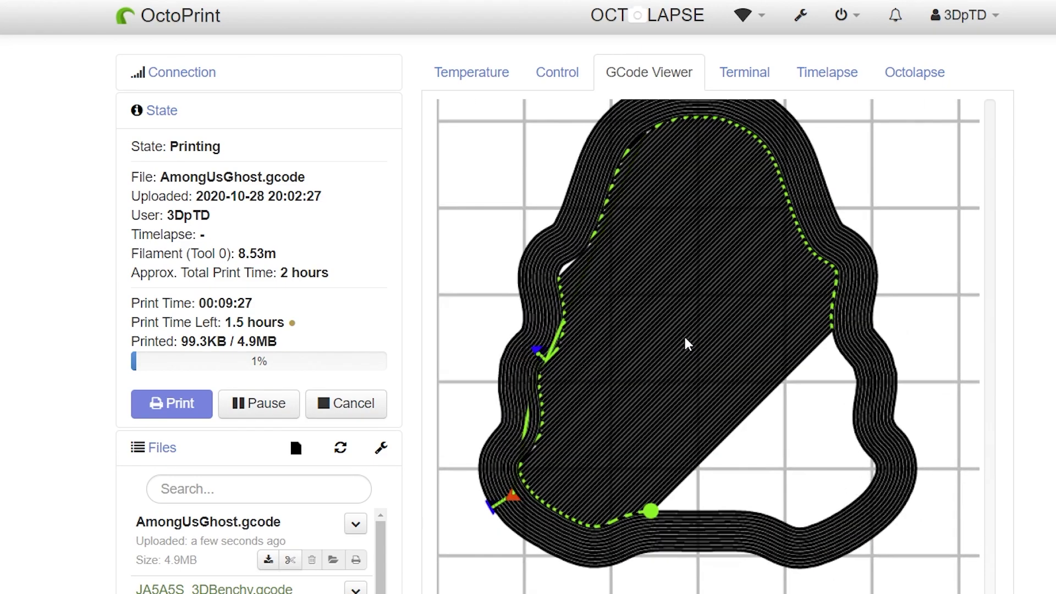
left_click_drag(685, 333, 671, 375)
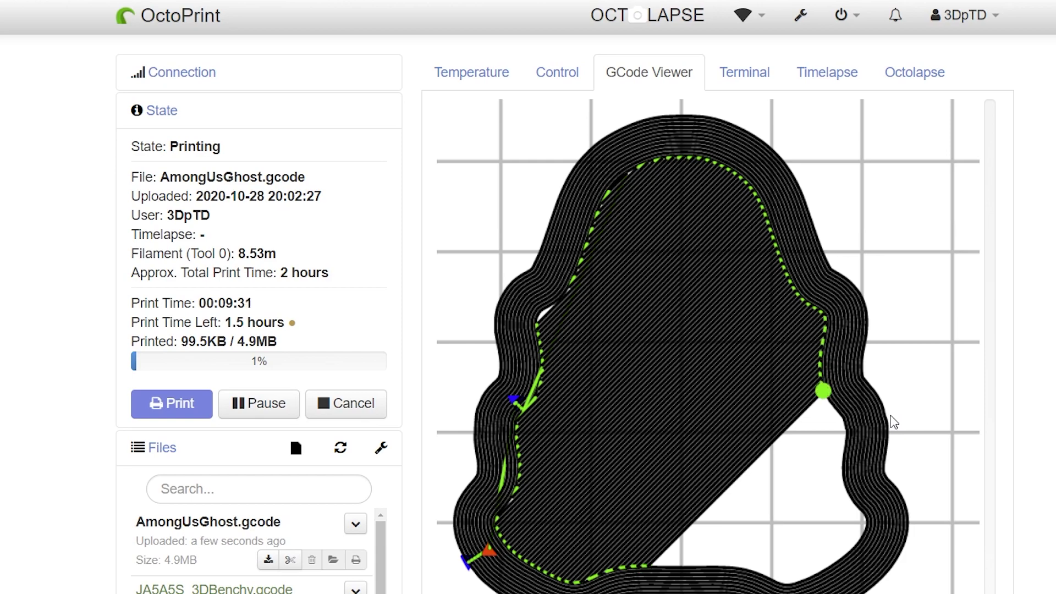
mouse_move(292, 322)
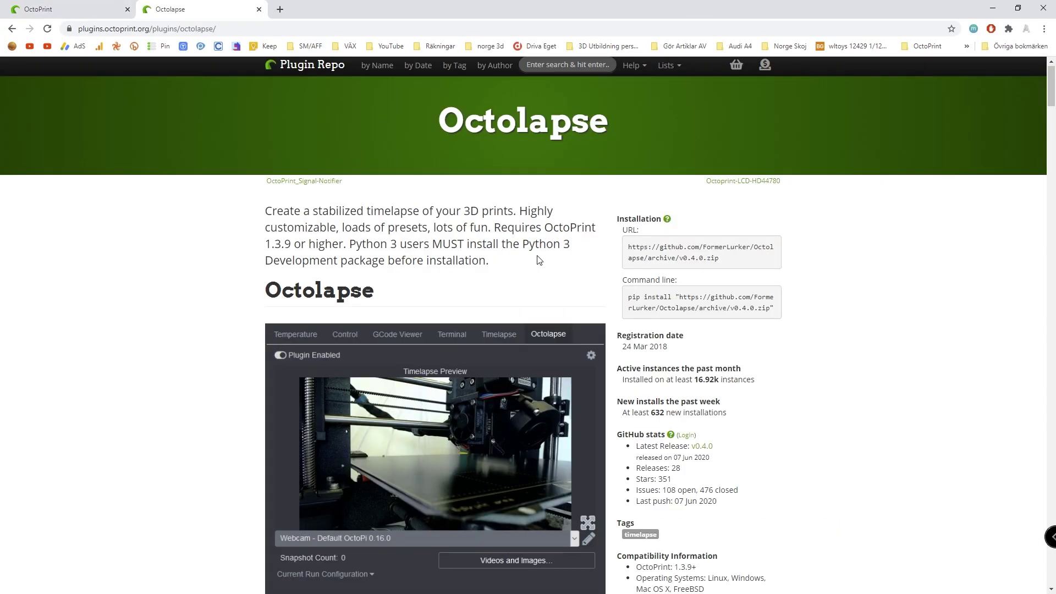
Read through the Octolapse plugin page and play its embedded Double Spiral Vase timelapse video
scroll(476, 255, "down", 1)
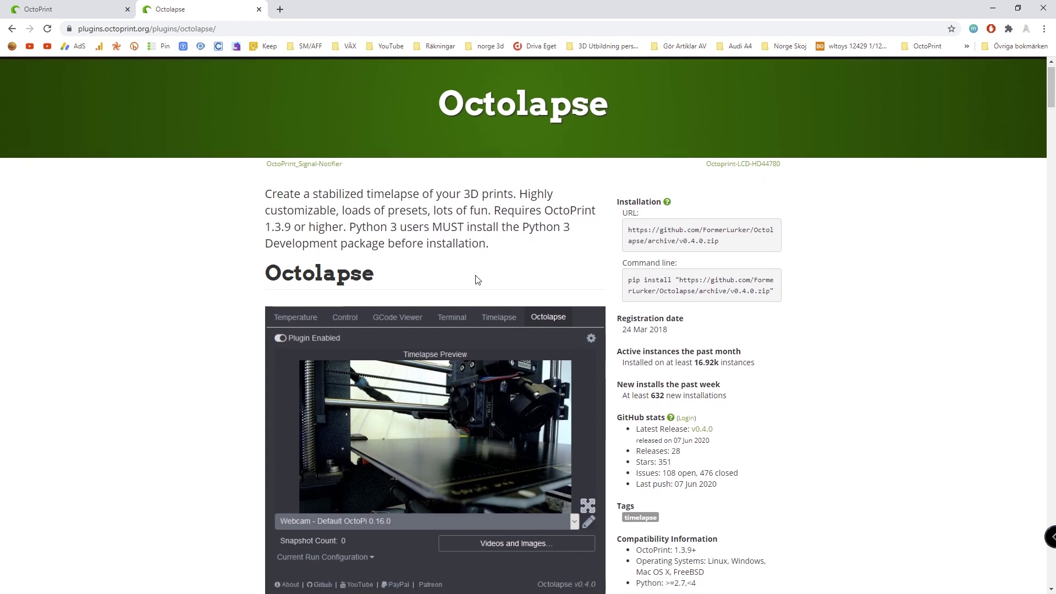
left_click_drag(439, 102, 530, 144)
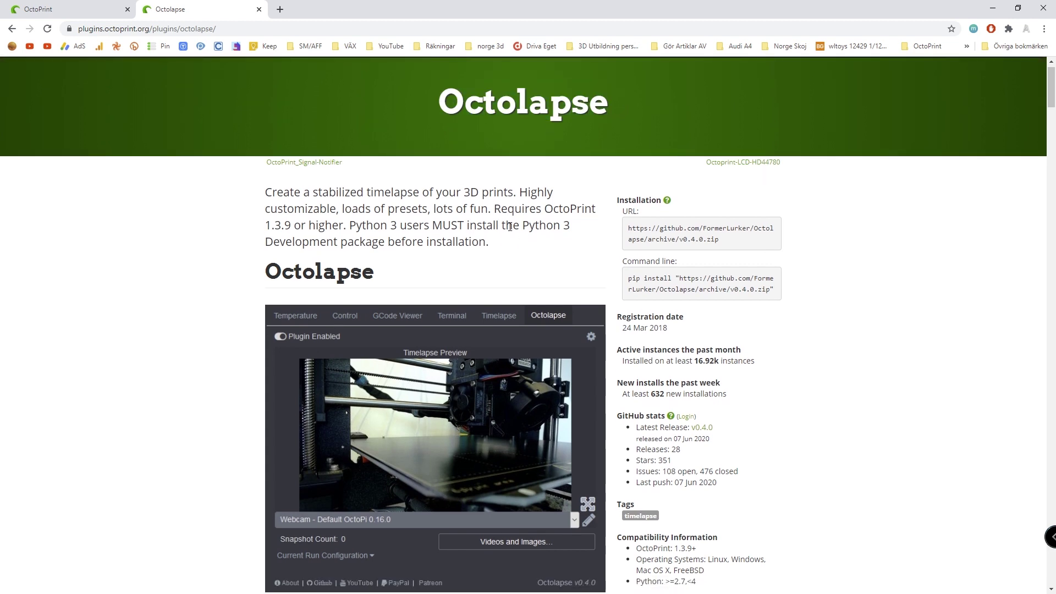
left_click(510, 226)
scroll(507, 224, "down", 3)
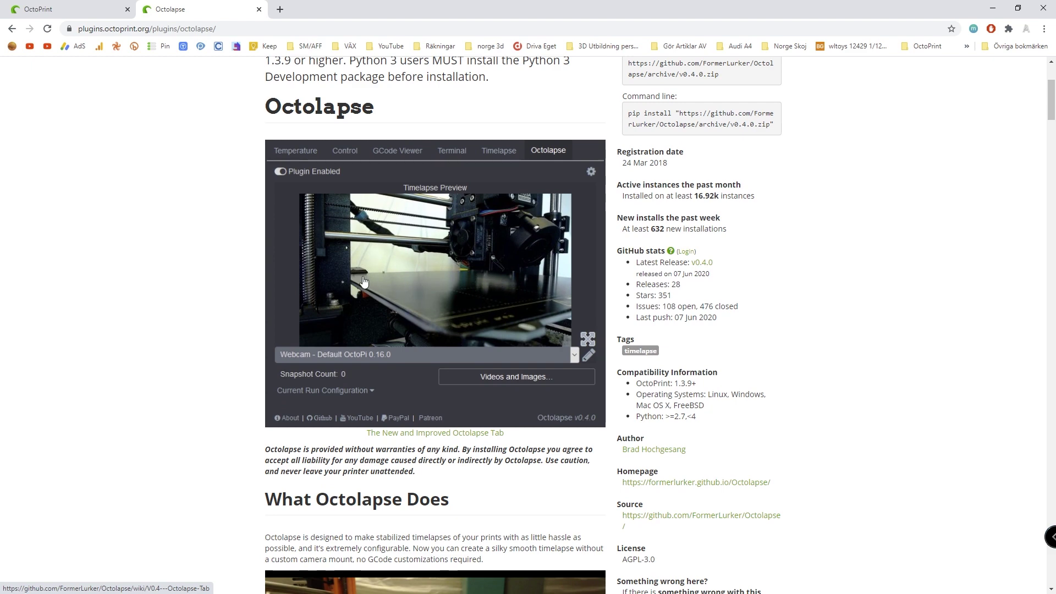
scroll(434, 294, "down", 5)
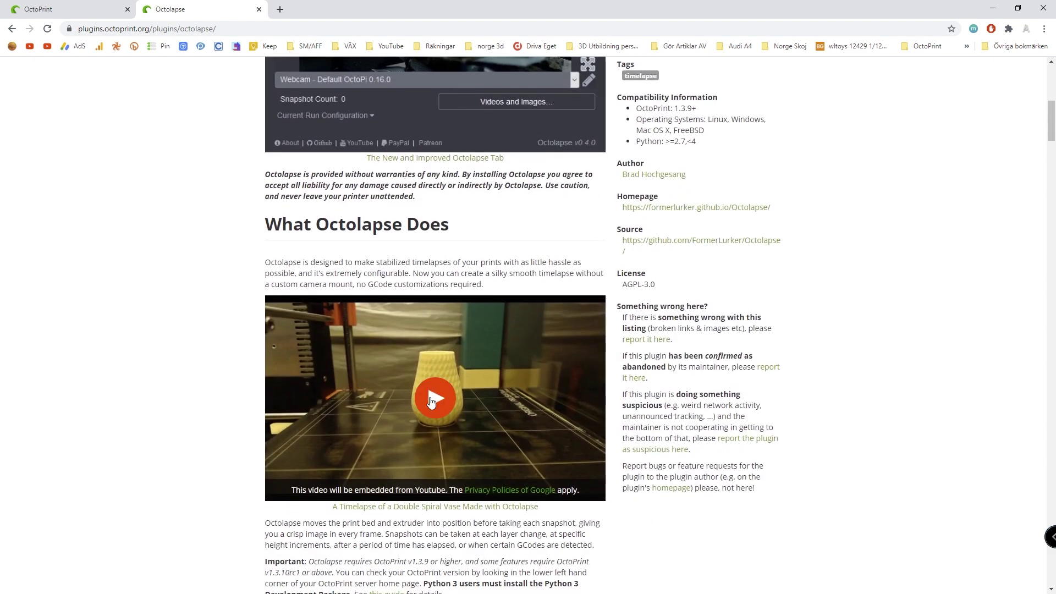
left_click(435, 387)
scroll(435, 385, "down", 1)
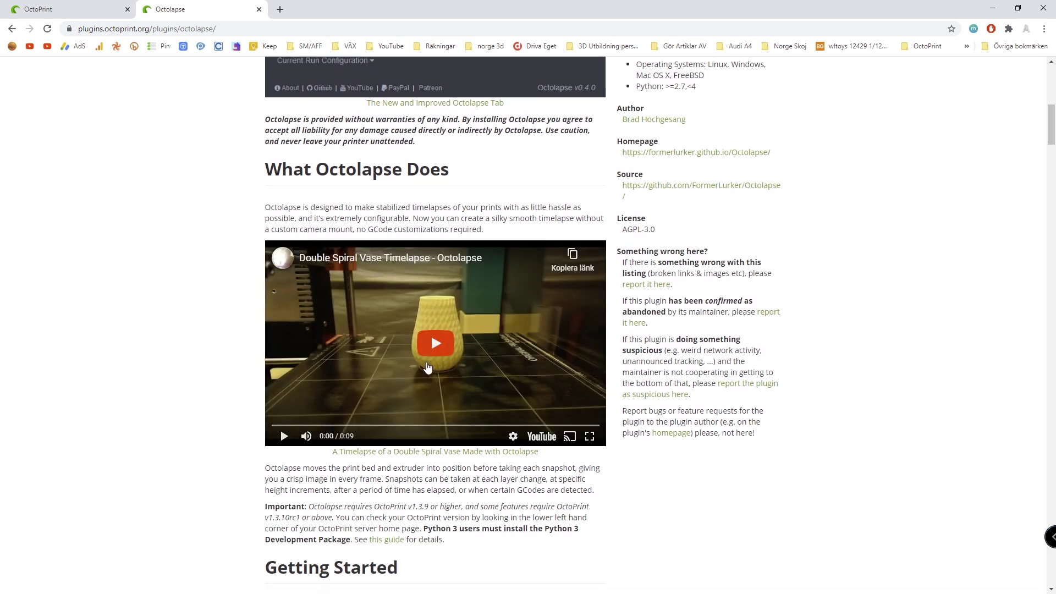
left_click(436, 347)
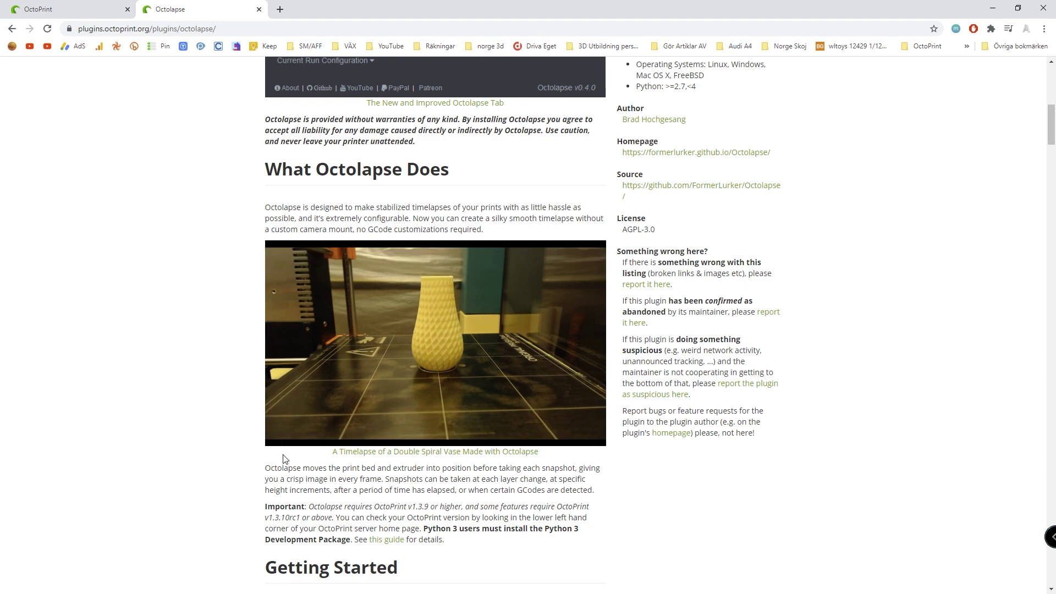
Switch to OctoPrint, review Octolapse's preview and current run configuration, and look through its list of timelapse videos
left_click(71, 9)
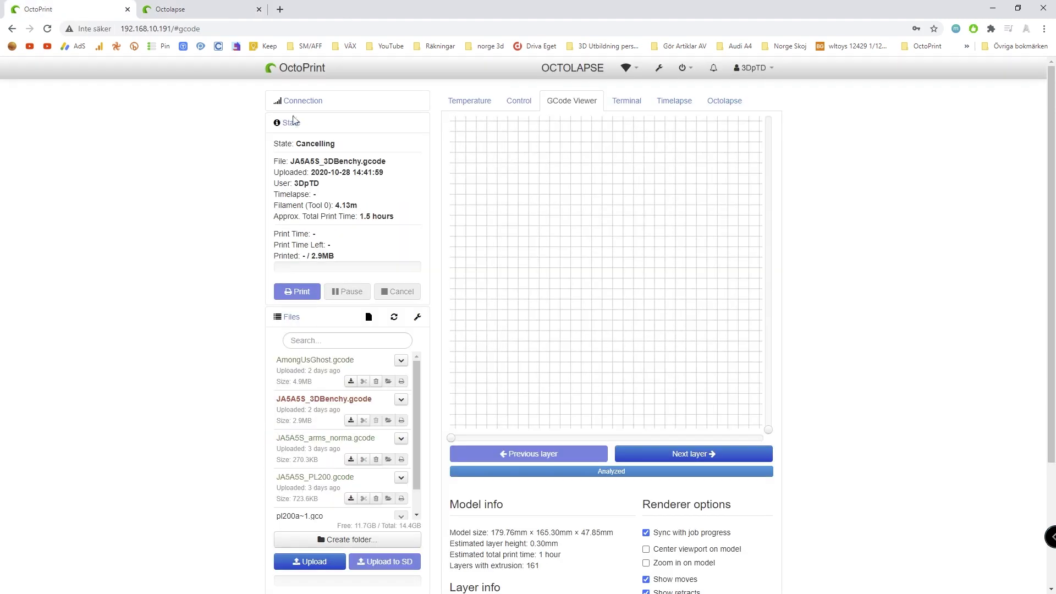
left_click(721, 101)
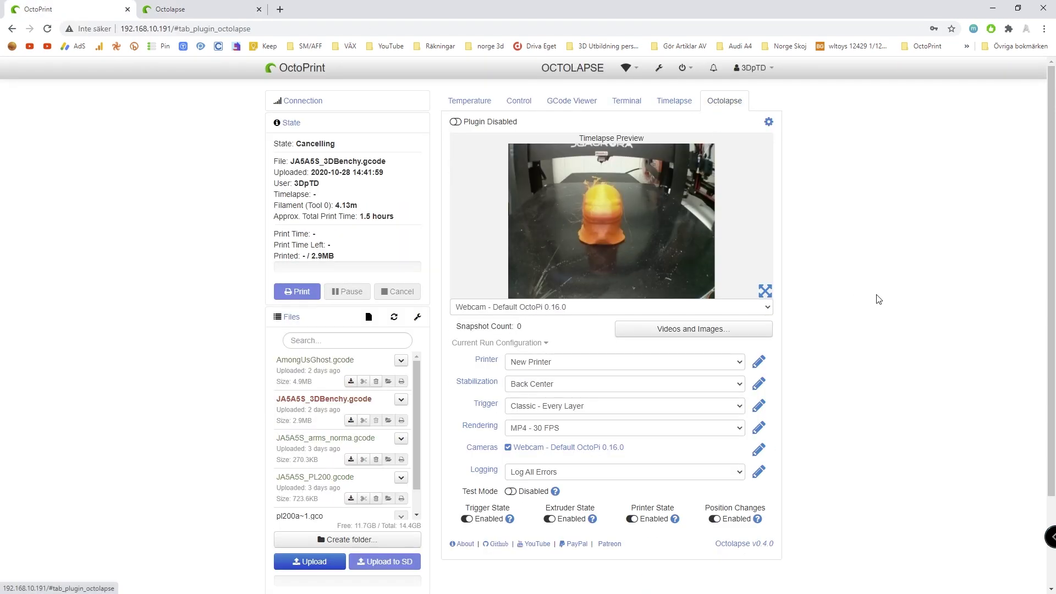
scroll(774, 312, "down", 1)
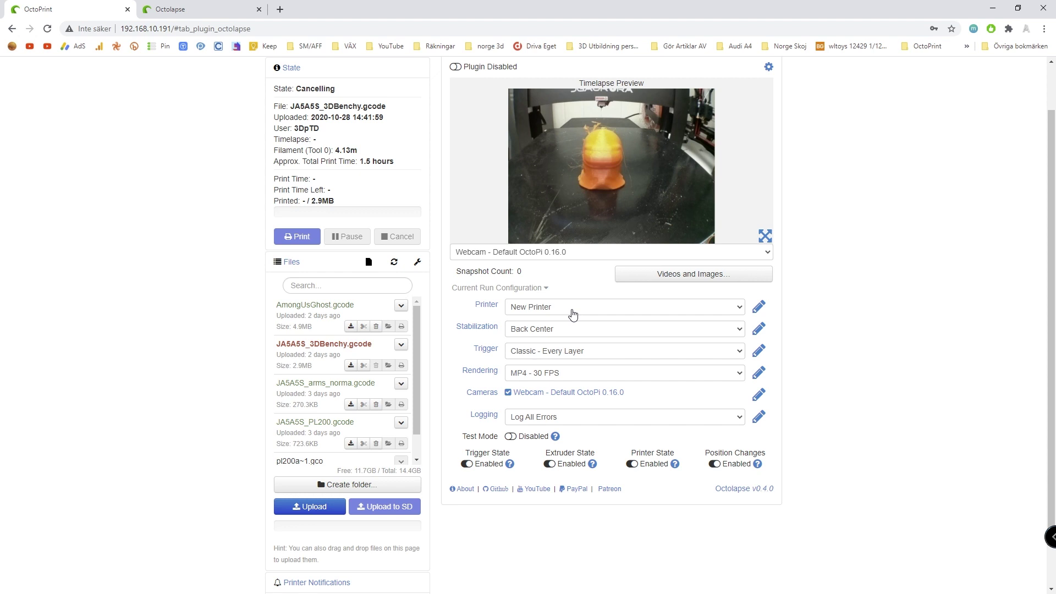
scroll(623, 206, "up", 1)
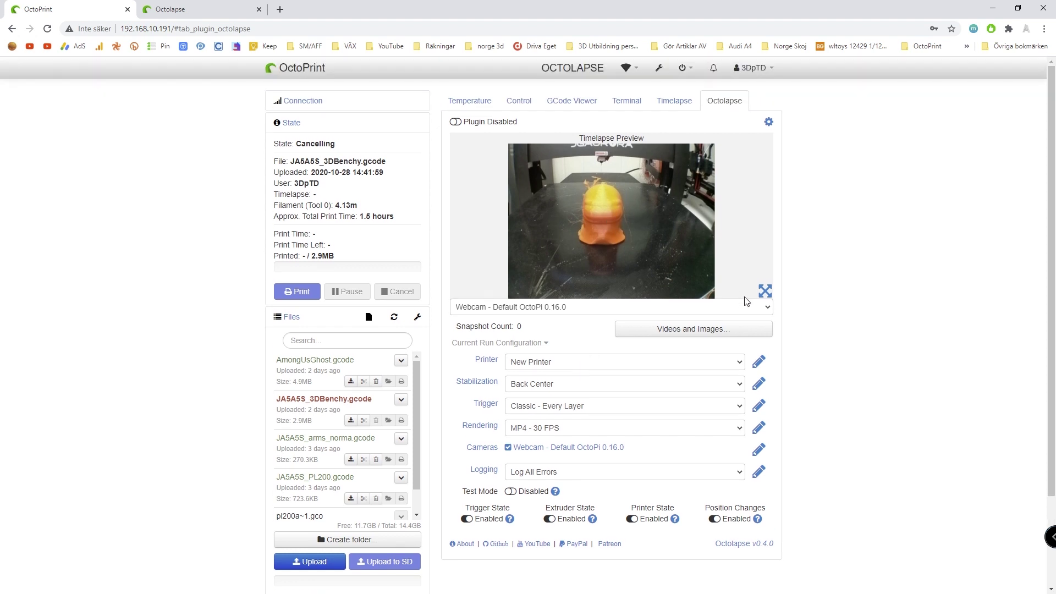
left_click(676, 329)
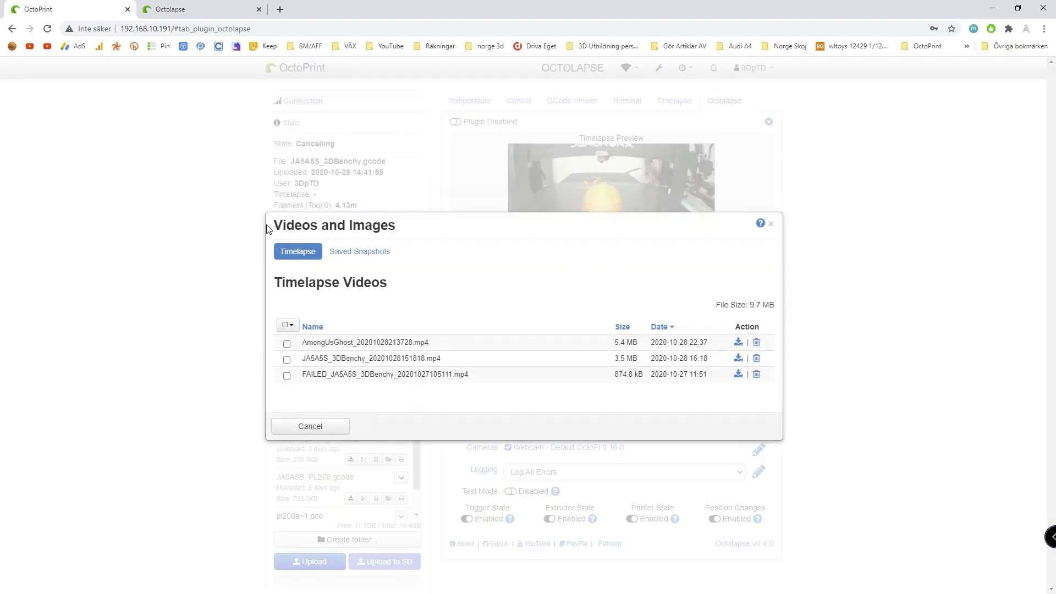
left_click(771, 223)
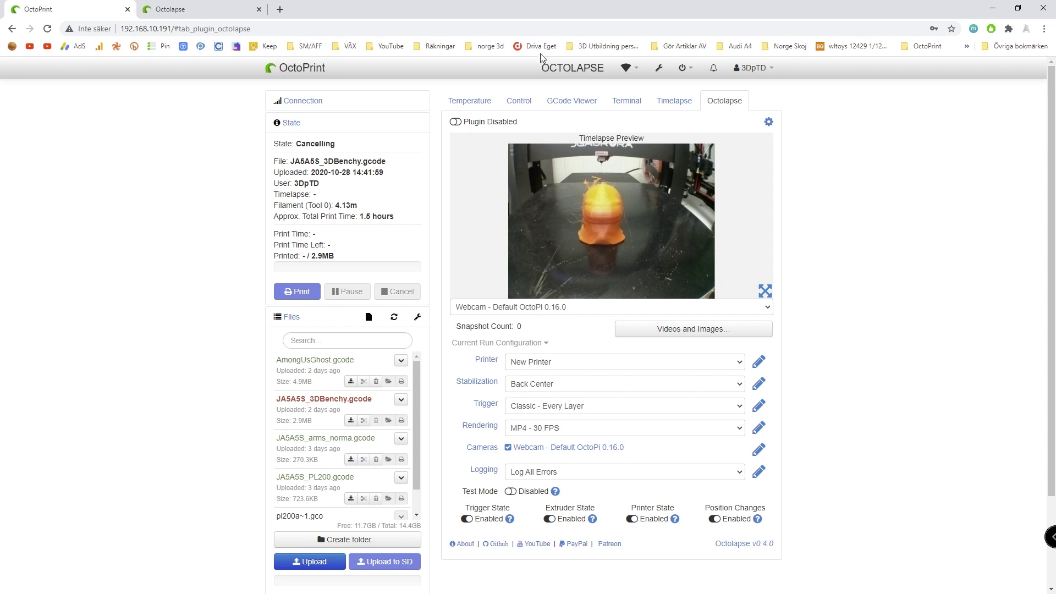
Show the printer's movement controls with the webcam feed and collapse the State section
left_click(519, 100)
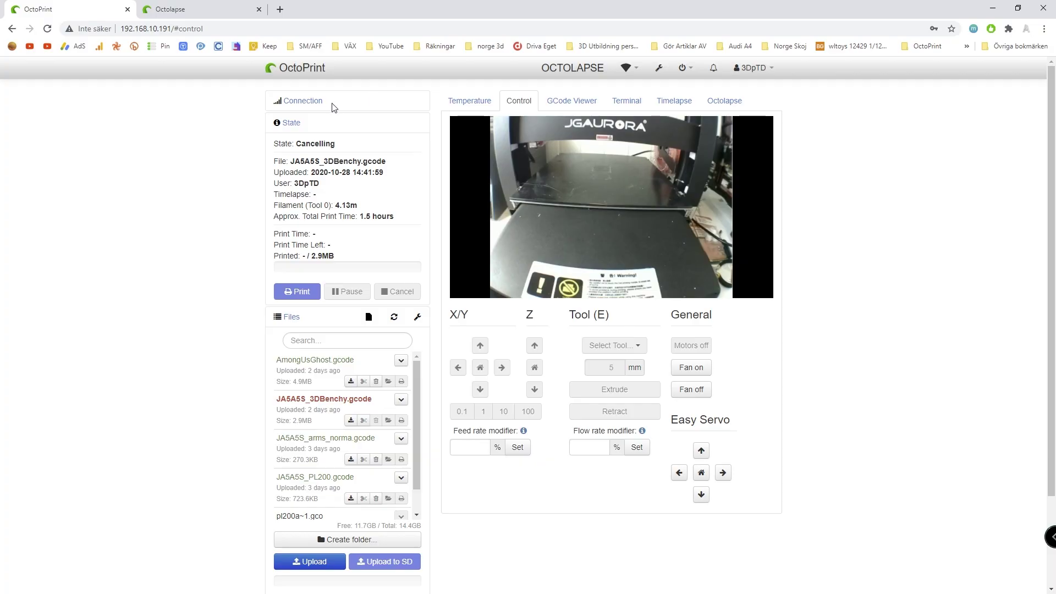
left_click(291, 124)
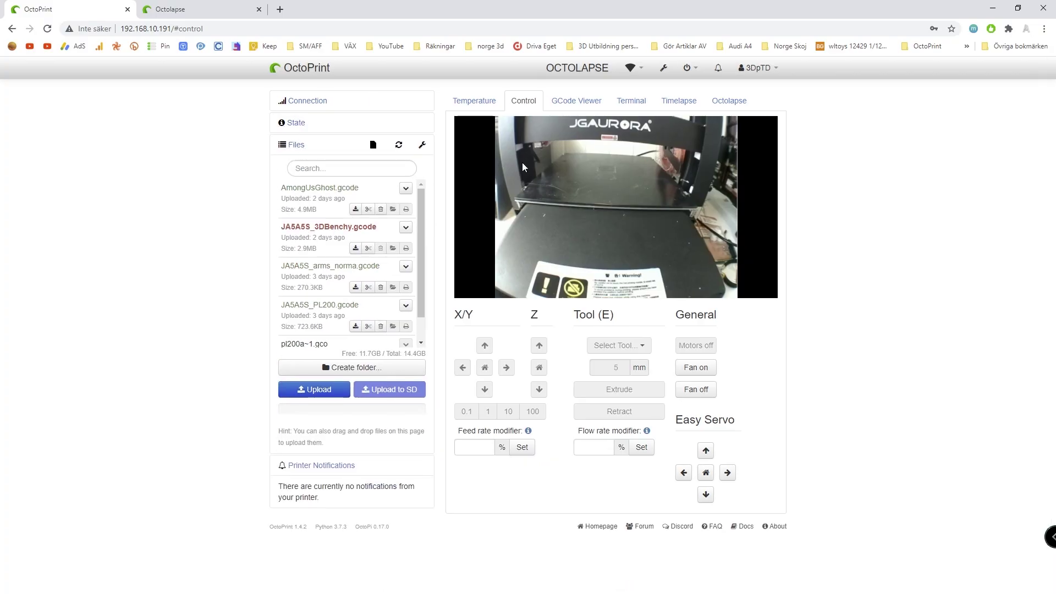